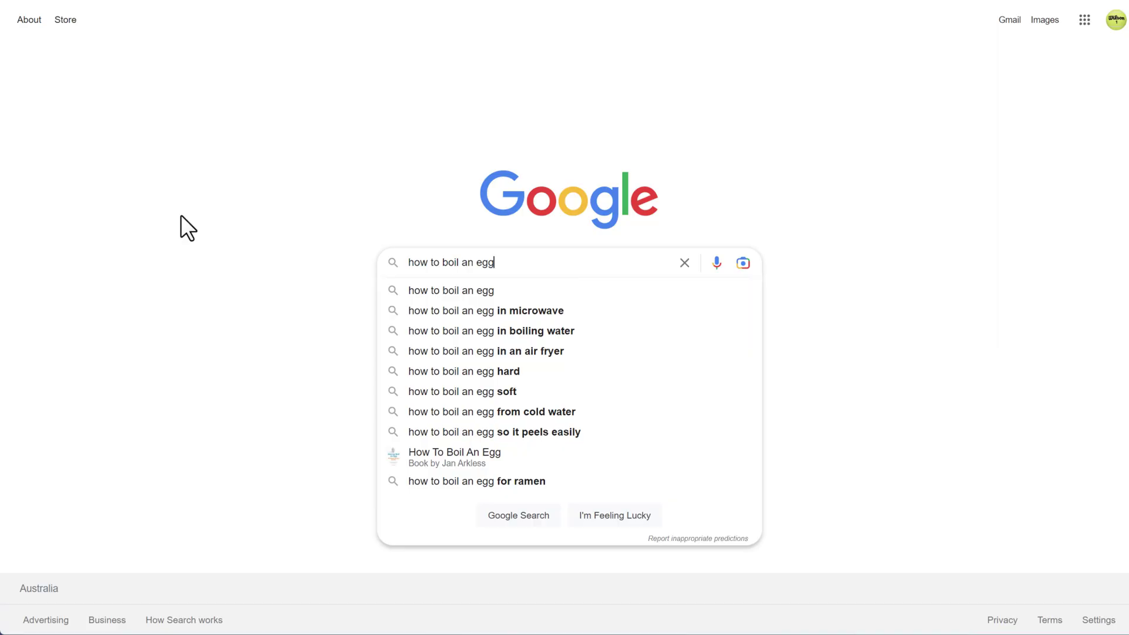
# - Run the Google search for 'how to boil an egg' and scroll through the results
pyautogui.press('Return')
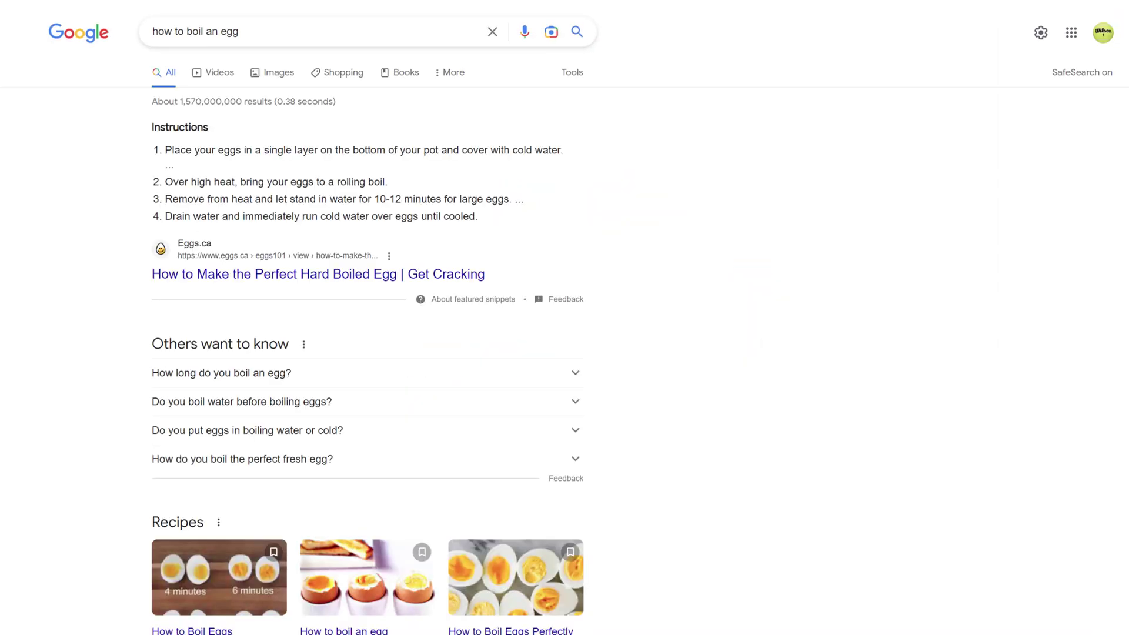
pyautogui.scroll(-15, 369, 318)
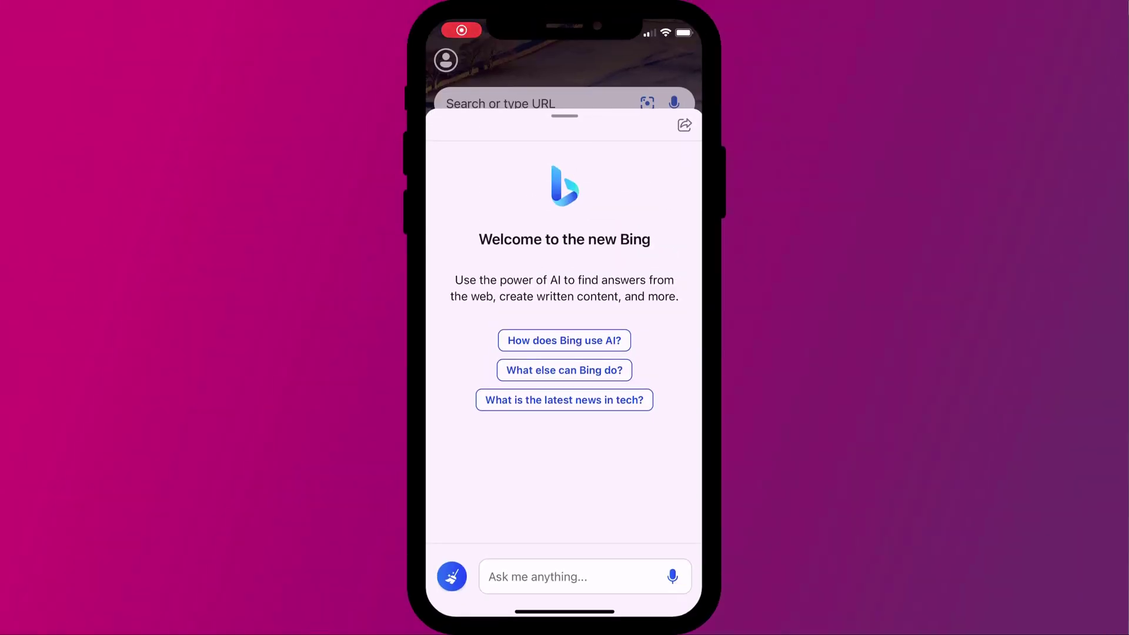
# - Ask Bing chat 'how to boil an egg' from the Ask me anything field
pyautogui.click(564, 576)
pyautogui.write('how to boil an e')
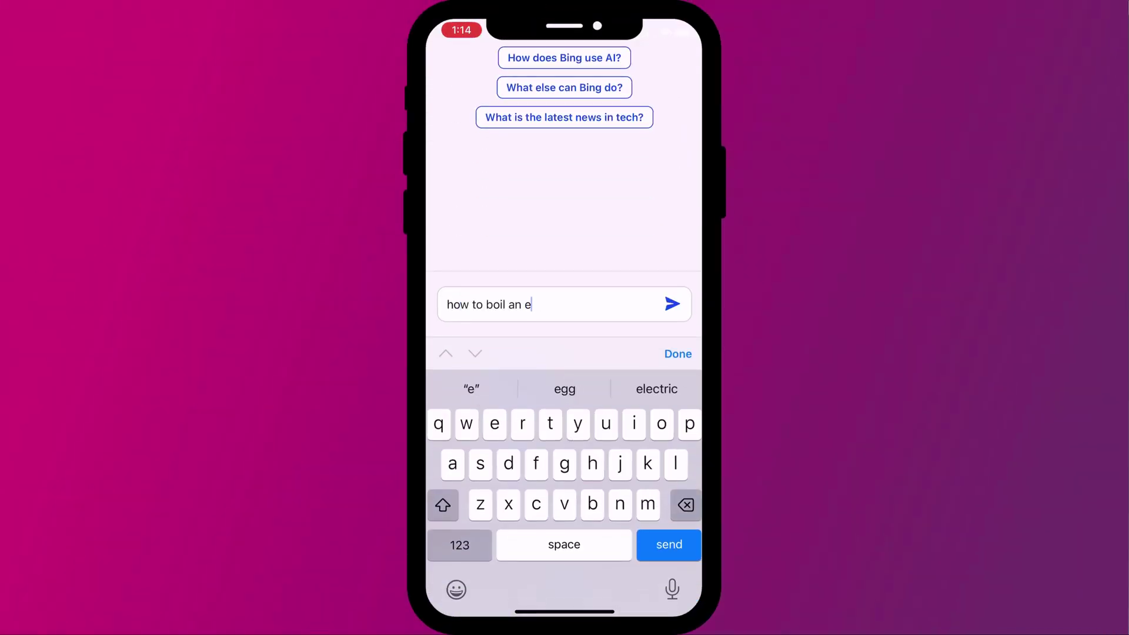
pyautogui.write('gg')
pyautogui.press('Return')
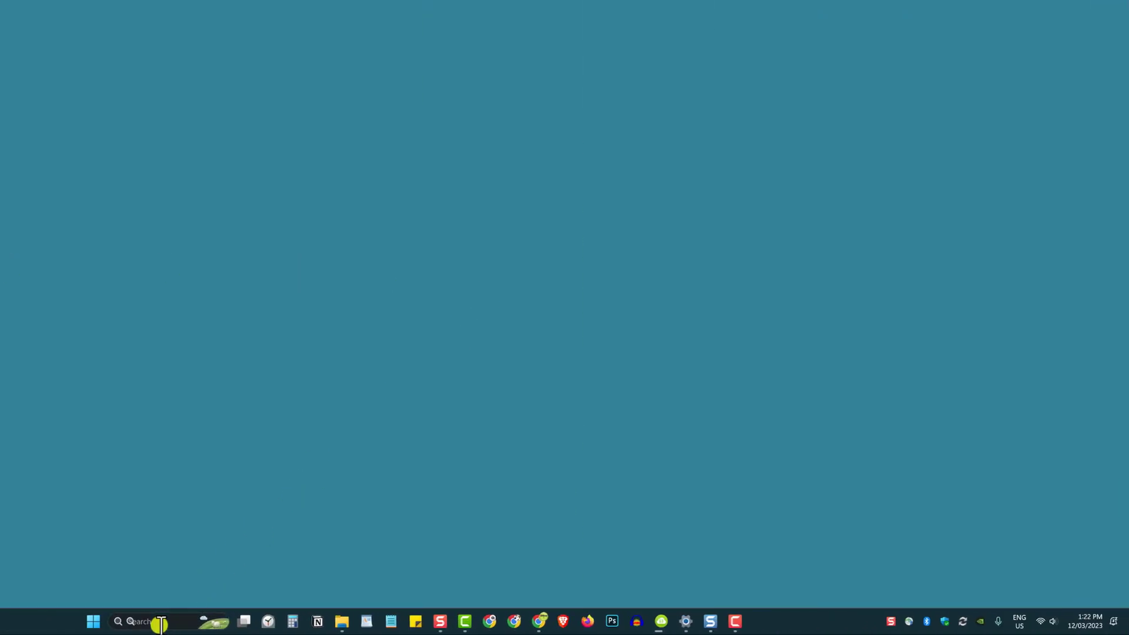
# - Open Bing chat from the Windows search panel, then search Google for 'macgpt'
pyautogui.click(159, 622)
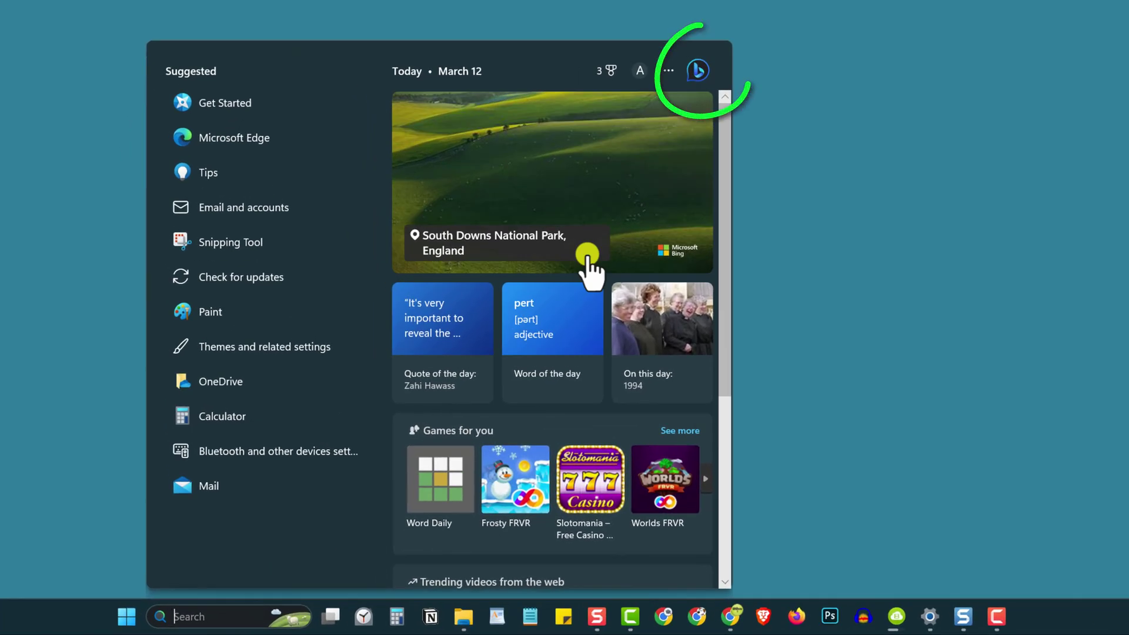
pyautogui.click(703, 69)
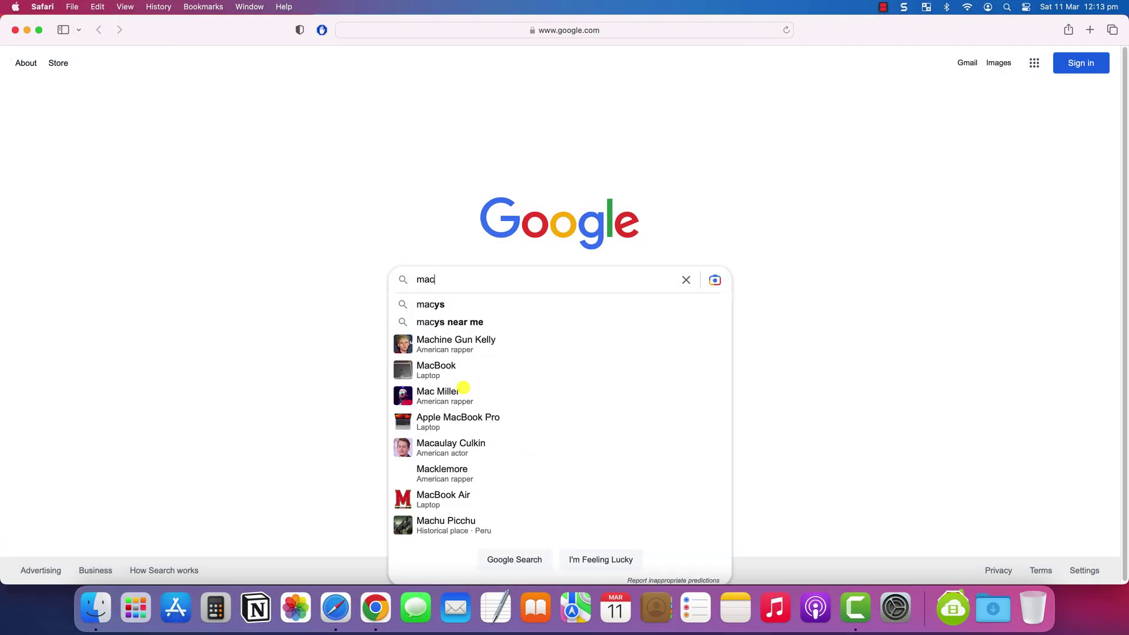
pyautogui.write('gpt')
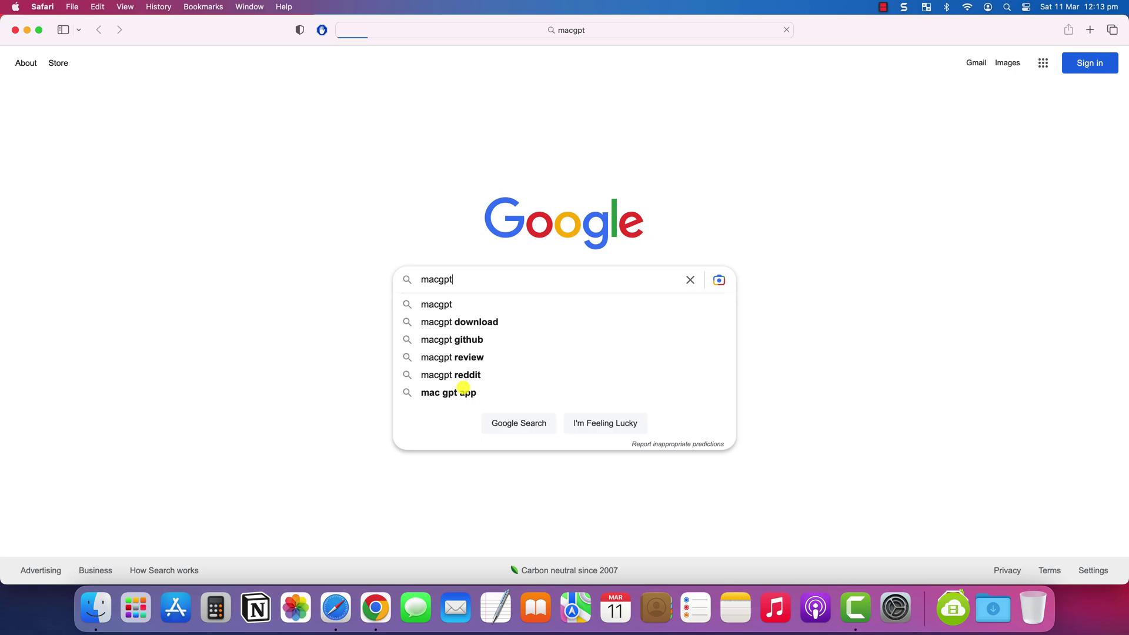
pyautogui.press('Return')
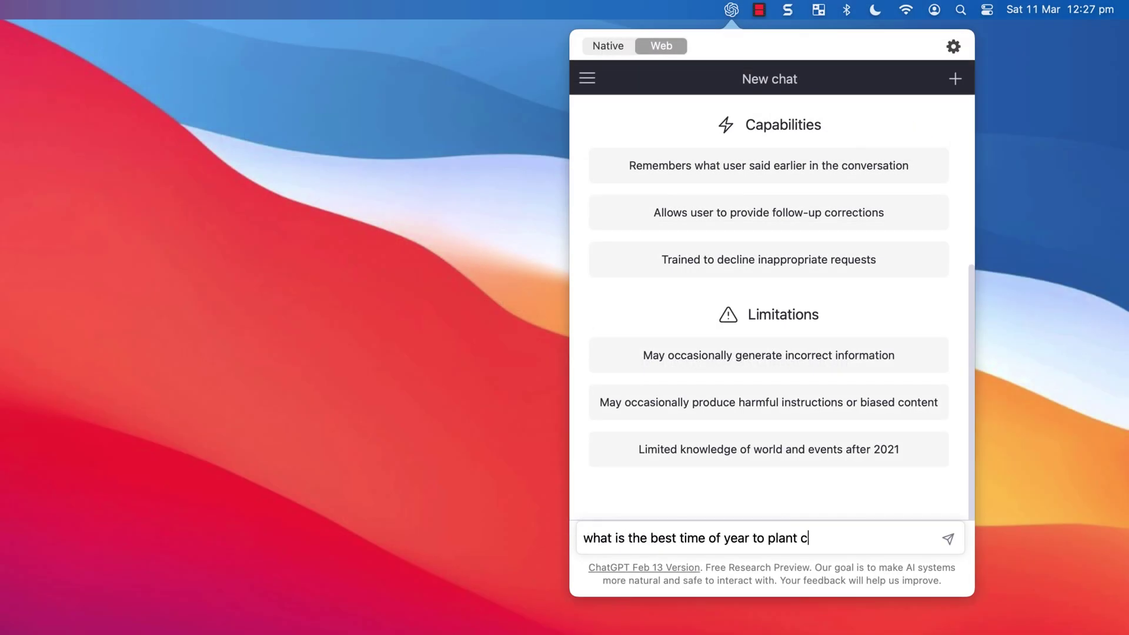
# - Send the best-time-of-year-to-plant question to ChatGPT from the MacGPT menu bar popover
pyautogui.press('Return')
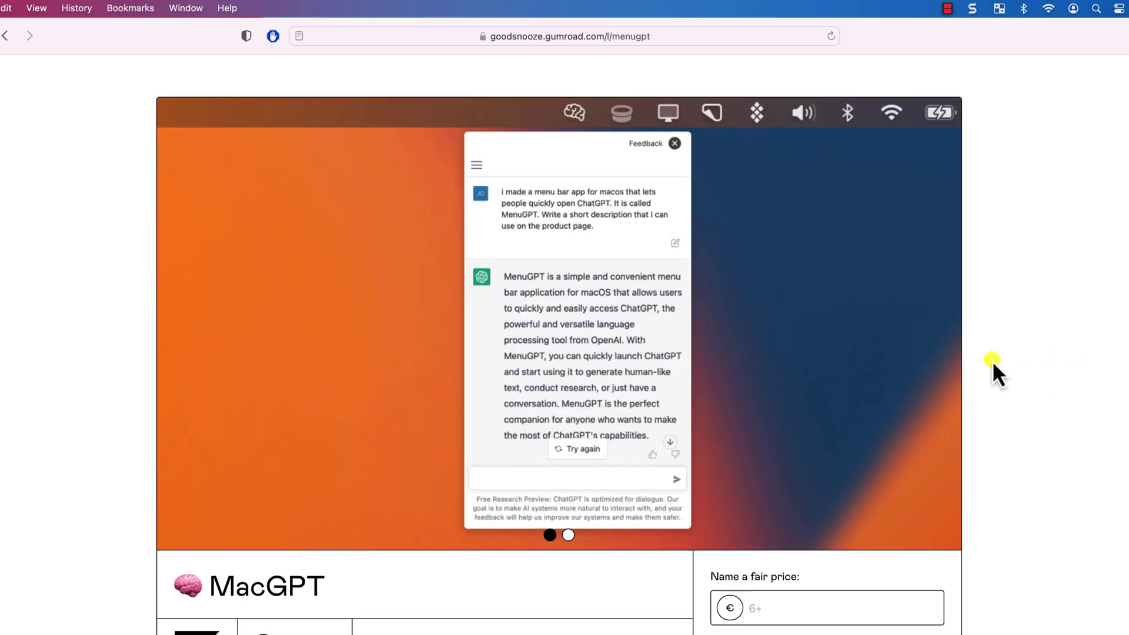
# - Buy MacGPT on Gumroad for a price of 5, then download and allow the ZIP
pyautogui.scroll(-5, 993, 362)
pyautogui.click(753, 329)
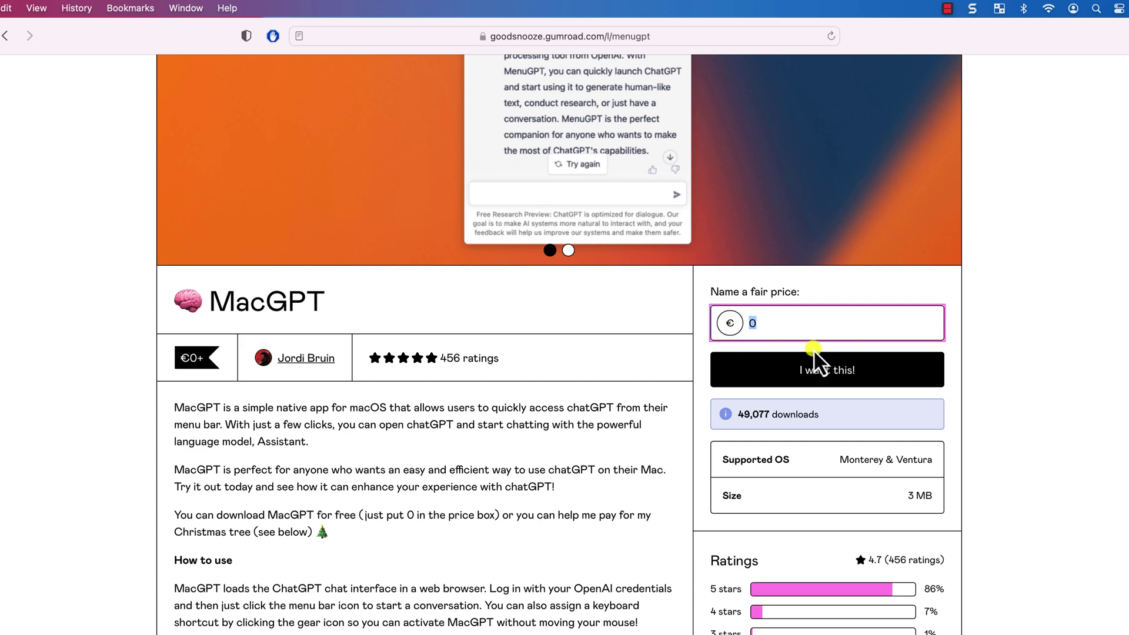
pyautogui.write('5')
pyautogui.click(986, 365)
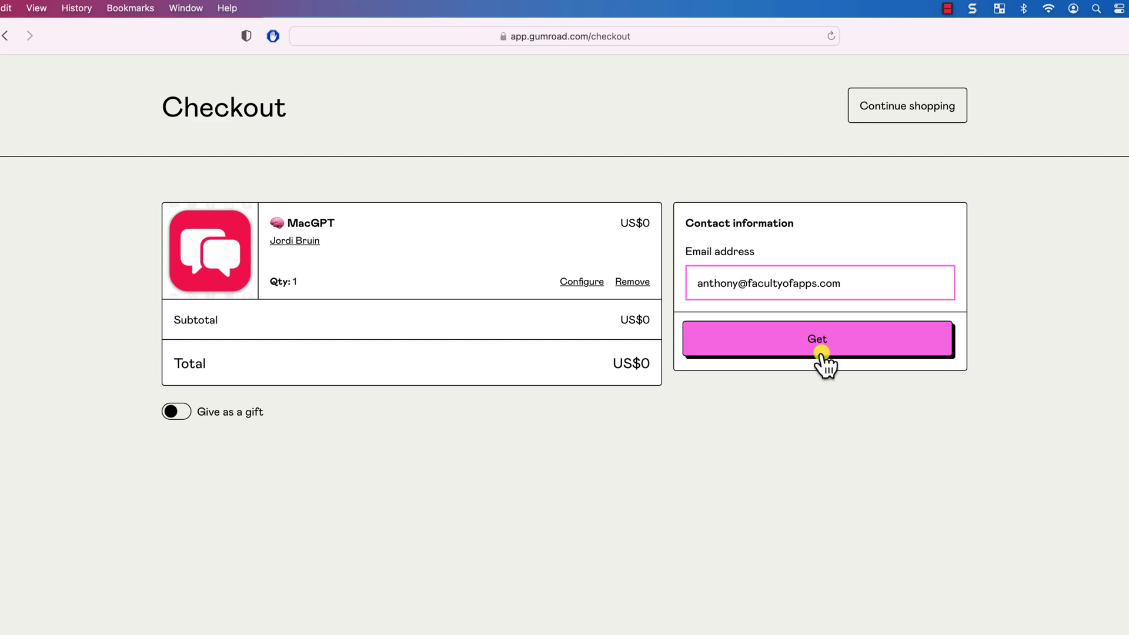
pyautogui.click(820, 351)
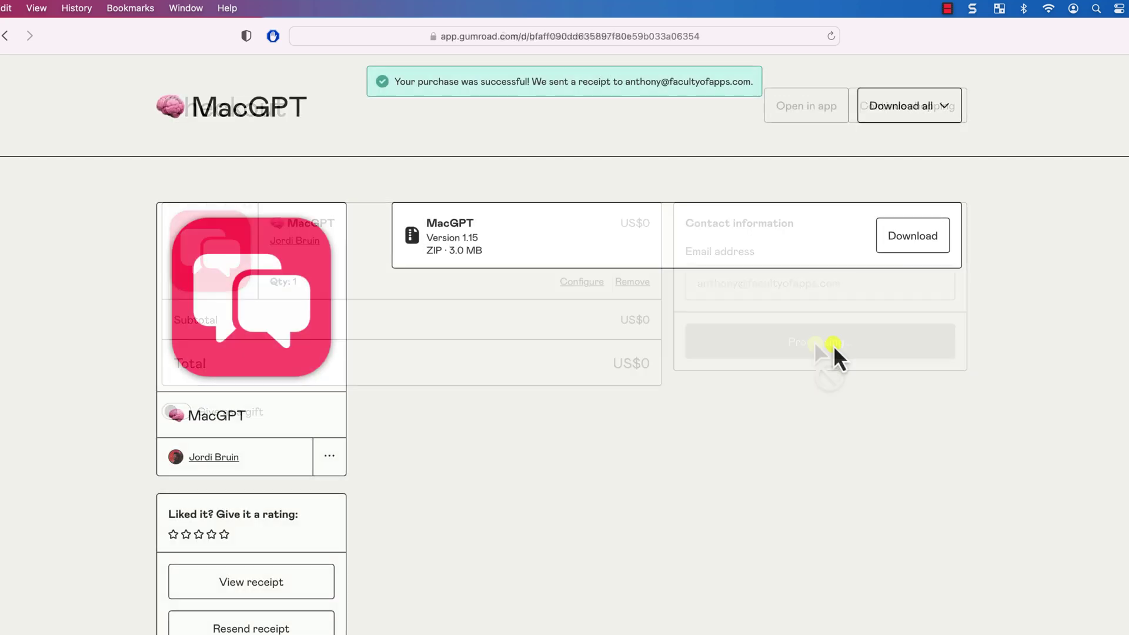
pyautogui.click(913, 238)
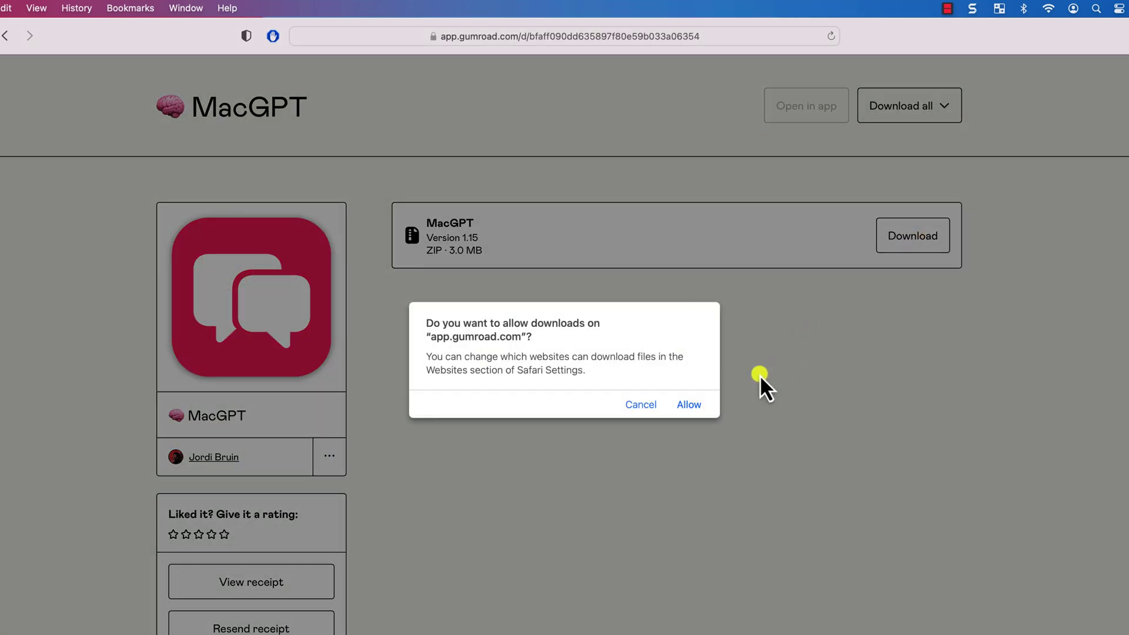
pyautogui.click(689, 406)
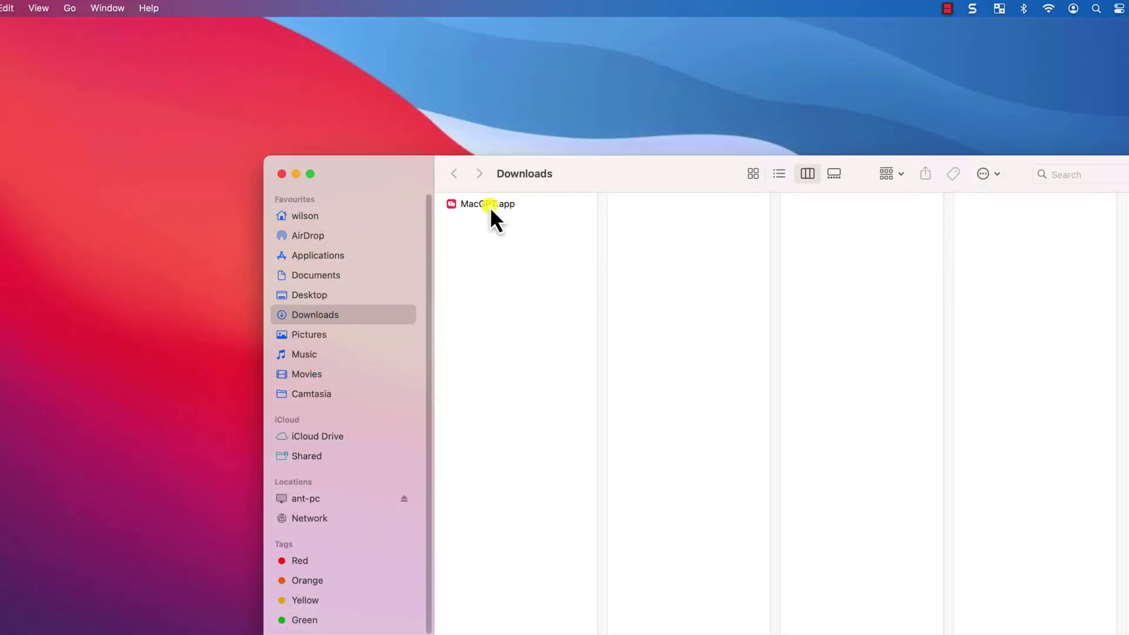
# - Install MacGPT into Applications, sign in to ChatGPT, and advance through the welcome pages
pyautogui.moveTo(489, 206); pyautogui.dragTo(384, 259)
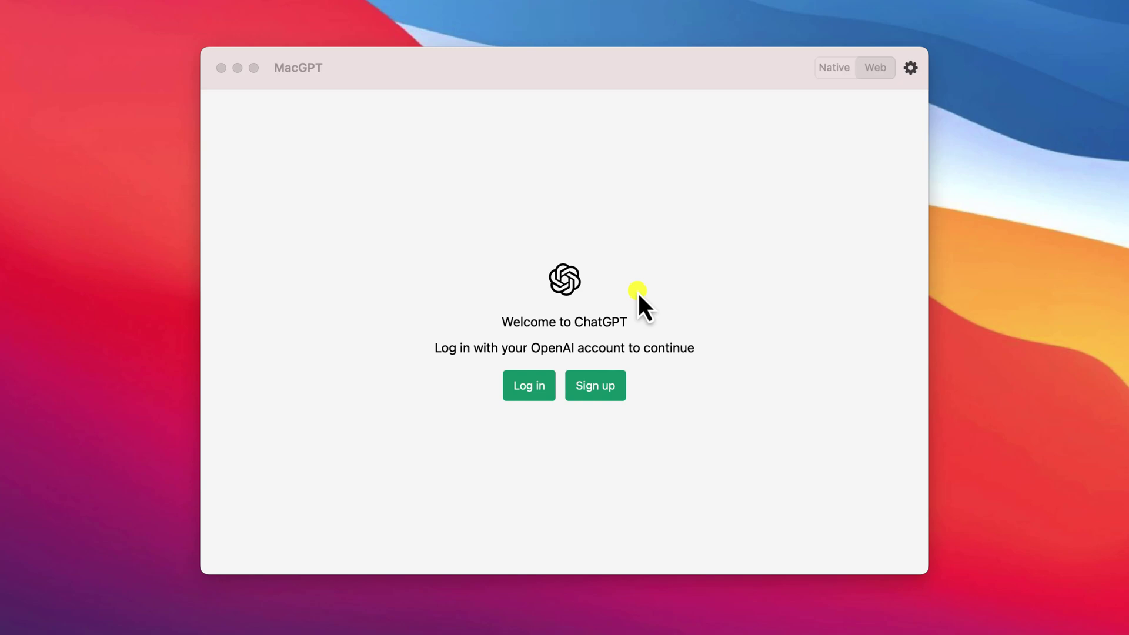
pyautogui.click(629, 338)
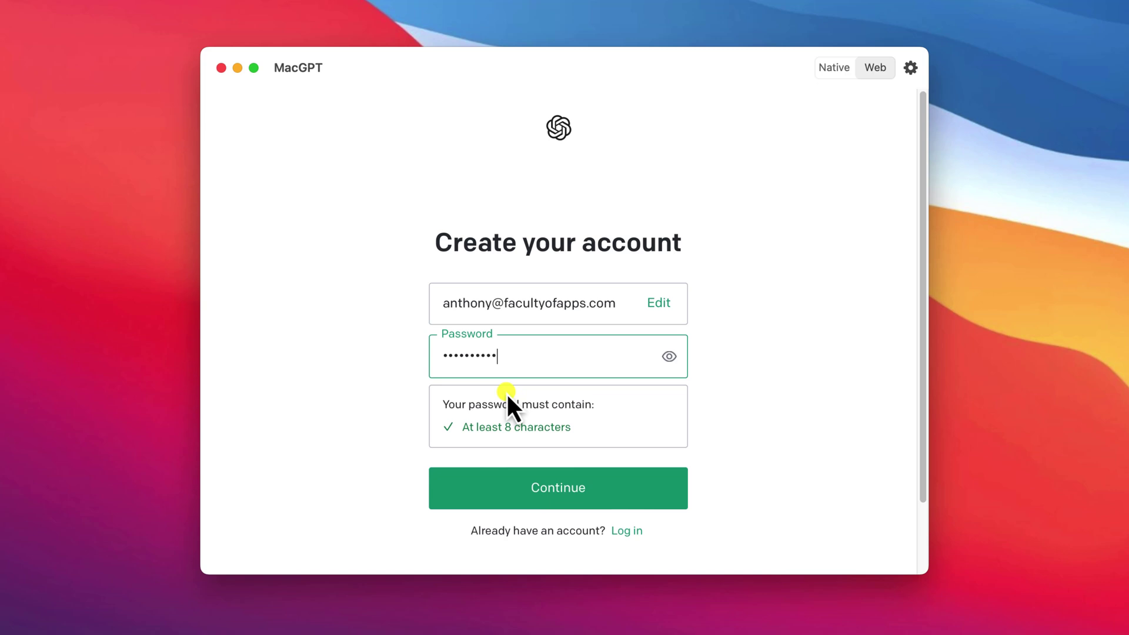
pyautogui.click(554, 488)
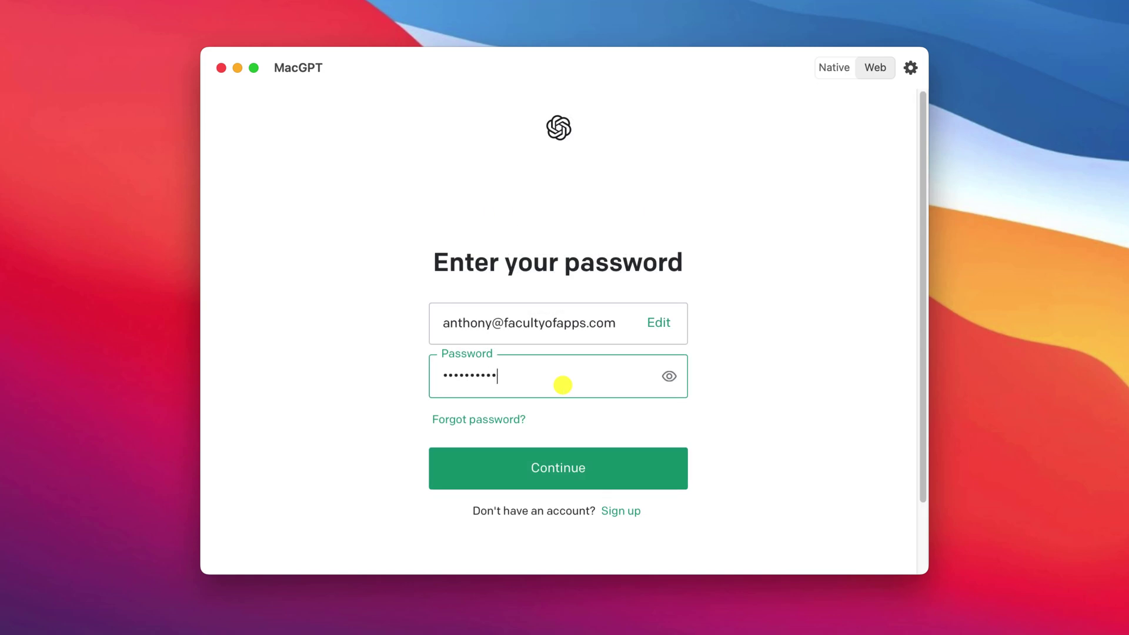
pyautogui.click(574, 473)
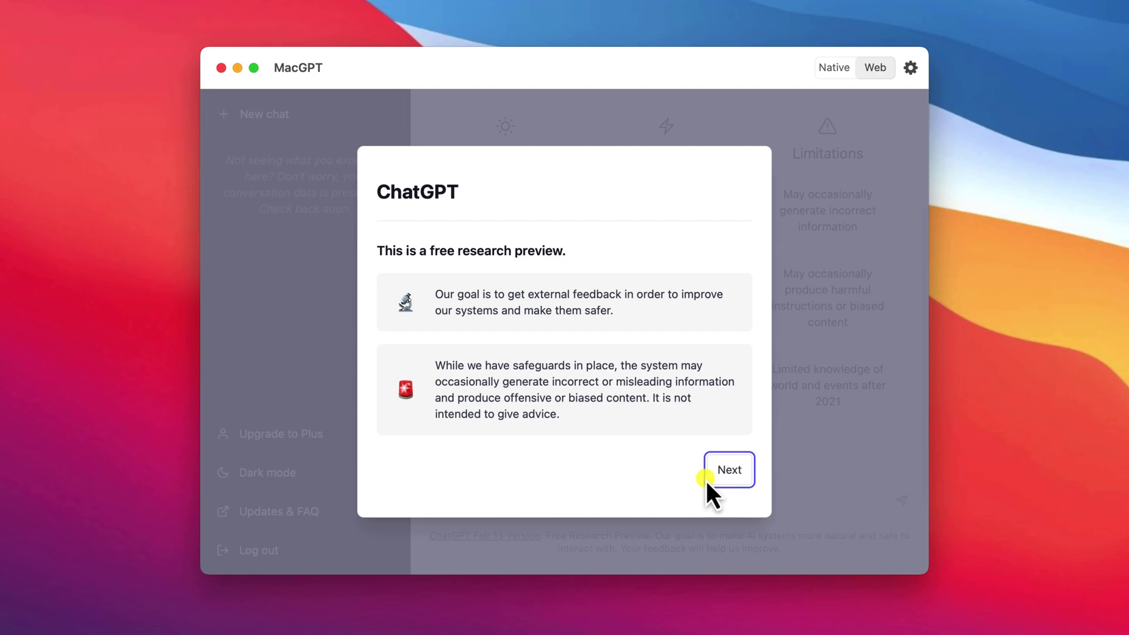
pyautogui.click(742, 475)
pyautogui.click(730, 455)
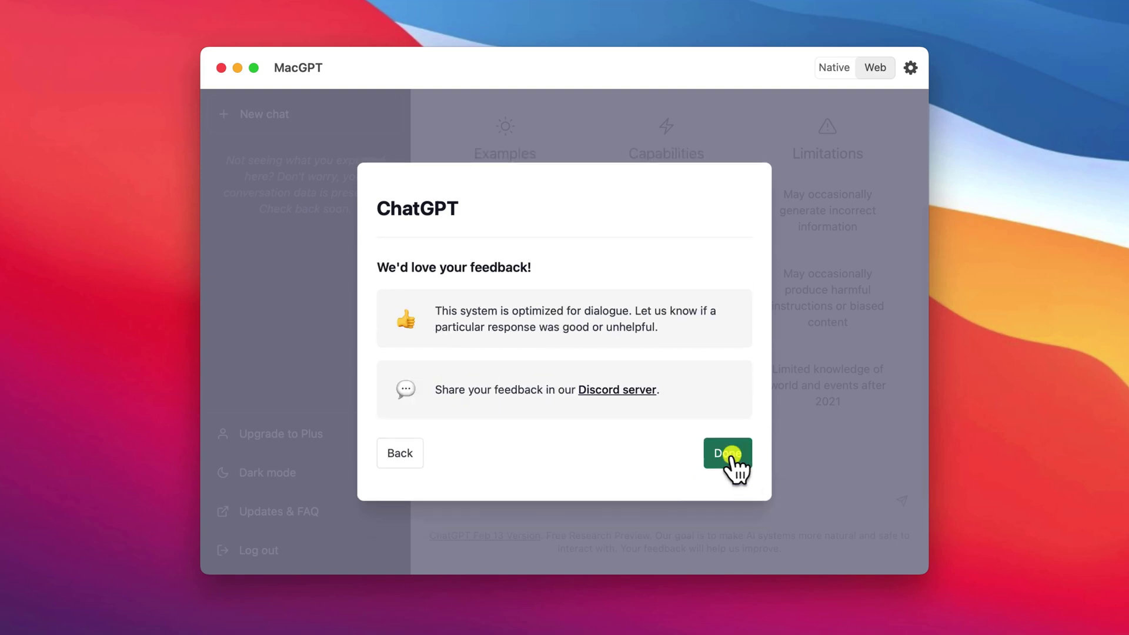
# - Close the welcome dialog and ask ChatGPT 'What is the best time of year to plant carrots?'
pyautogui.click(731, 454)
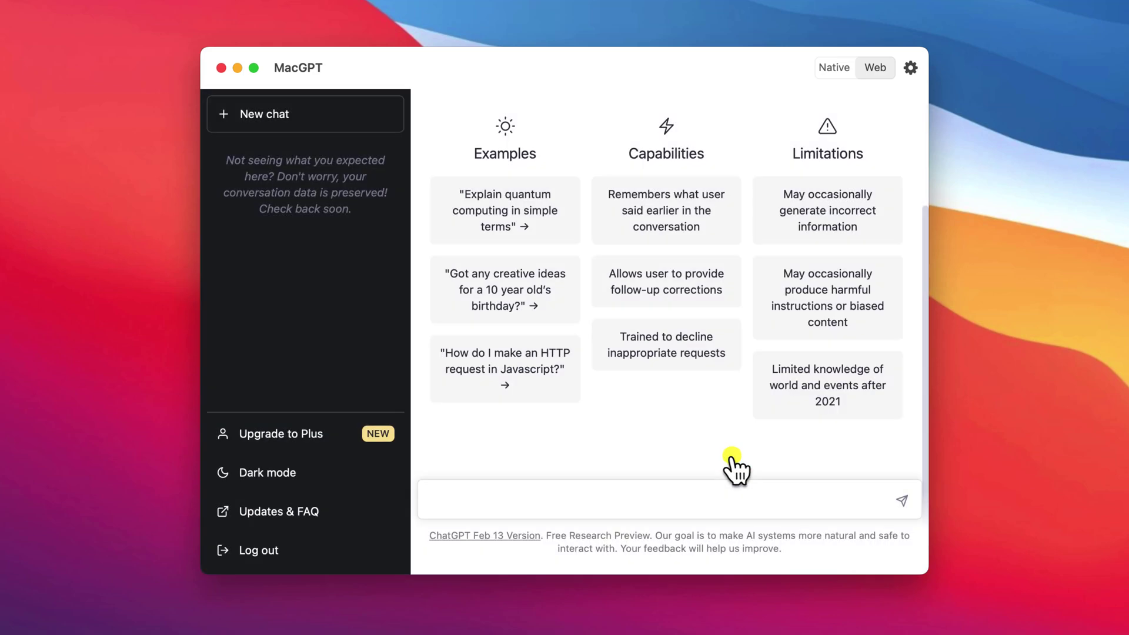
pyautogui.write('carr')
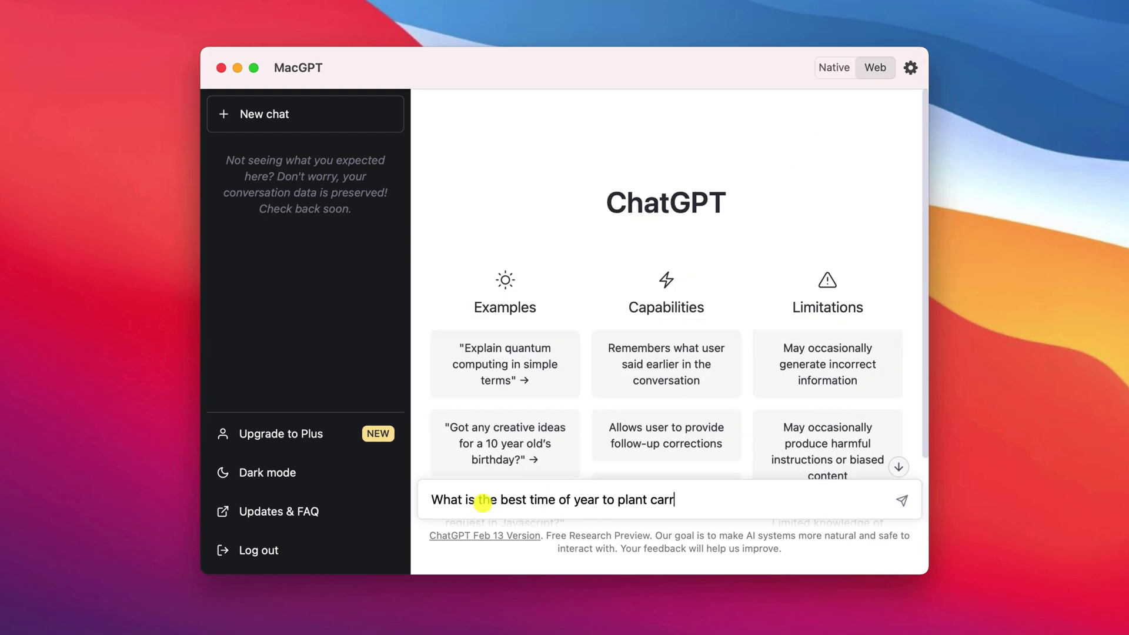
pyautogui.press('Return')
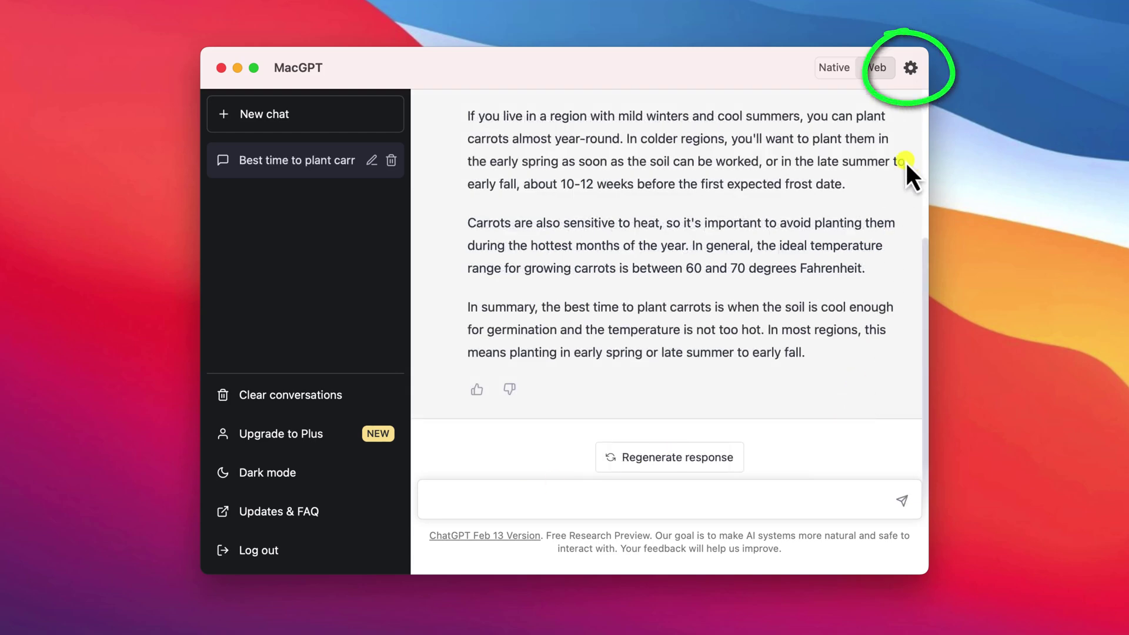
# - Assign Option-Command-C as the Open chat shortcut in MacGPT's settings
pyautogui.click(909, 69)
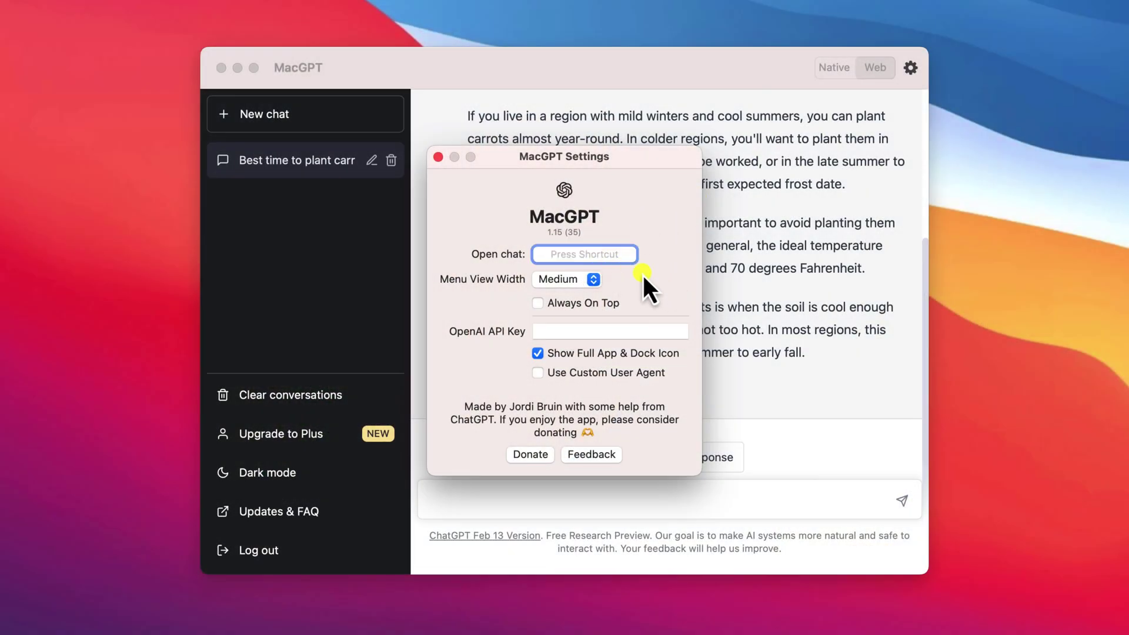
pyautogui.press('alt+super+c')
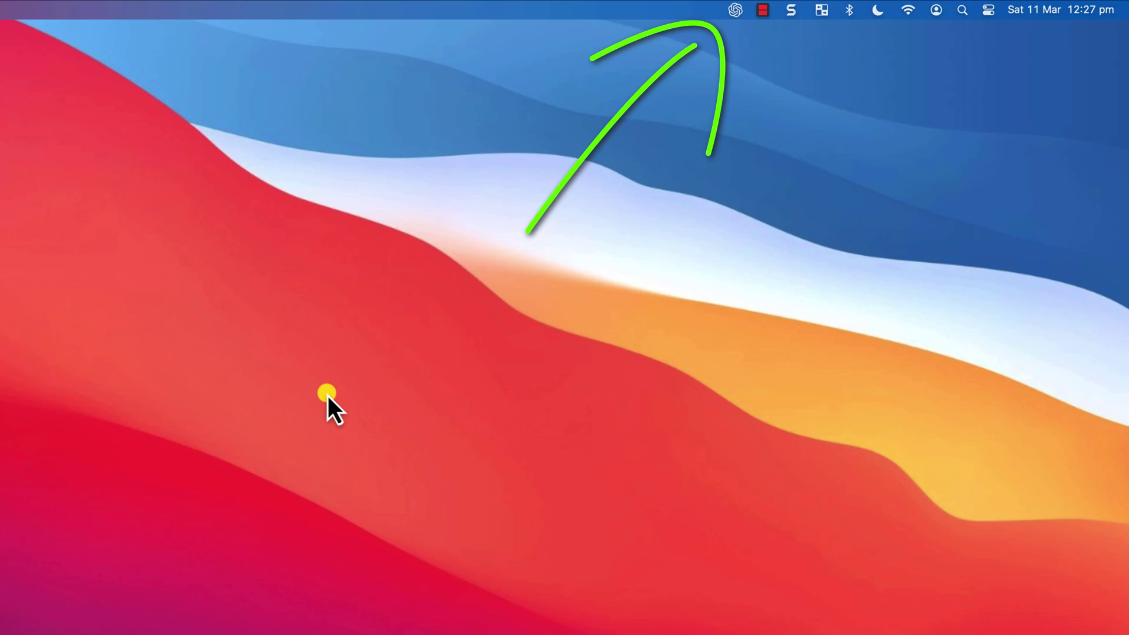
# - Ask the carrot-planting question from MacGPT's pop-down chat panel in the menu bar
pyautogui.click(734, 11)
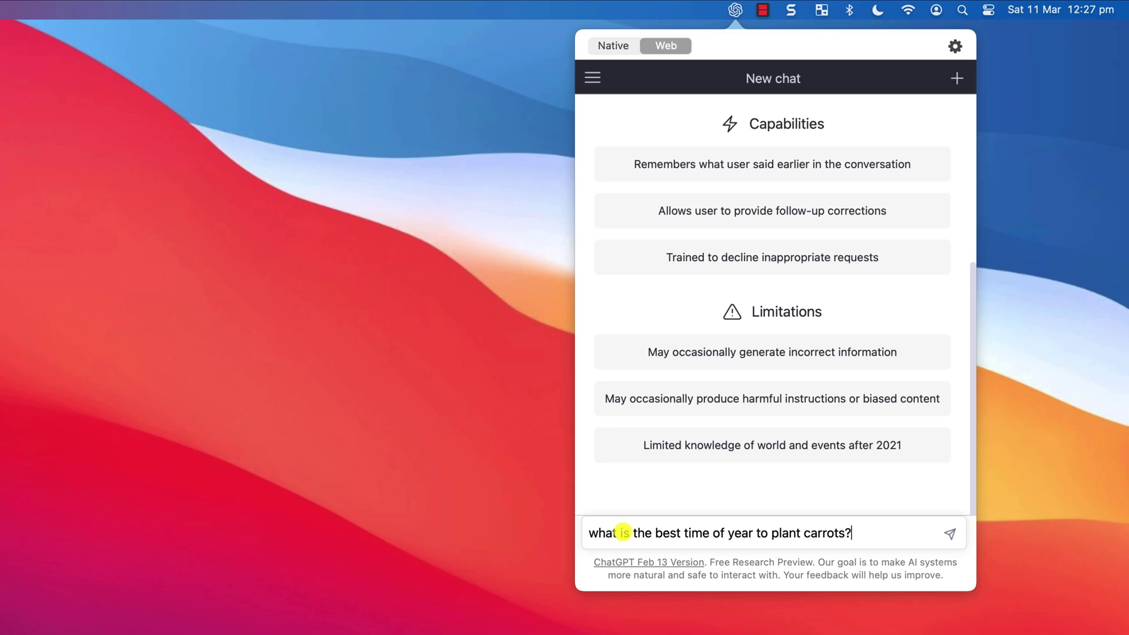
pyautogui.press('Return')
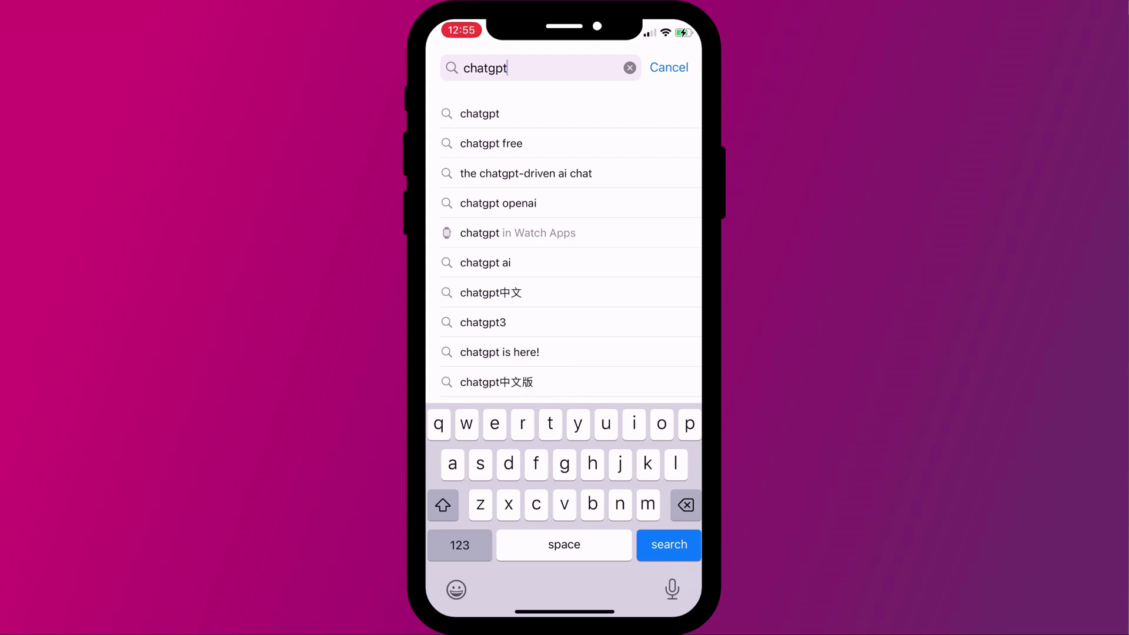
# - Search the App Store for 'chatgpt', scroll the results, and launch the Bing app
pyautogui.press('Return')
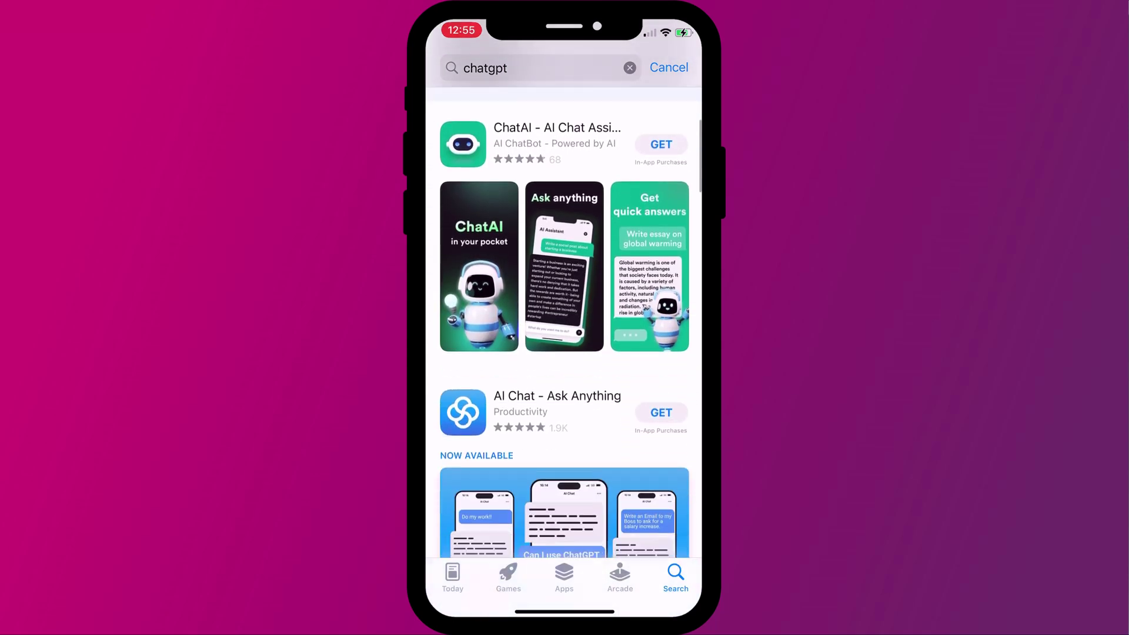
pyautogui.scroll(-10, 564, 347)
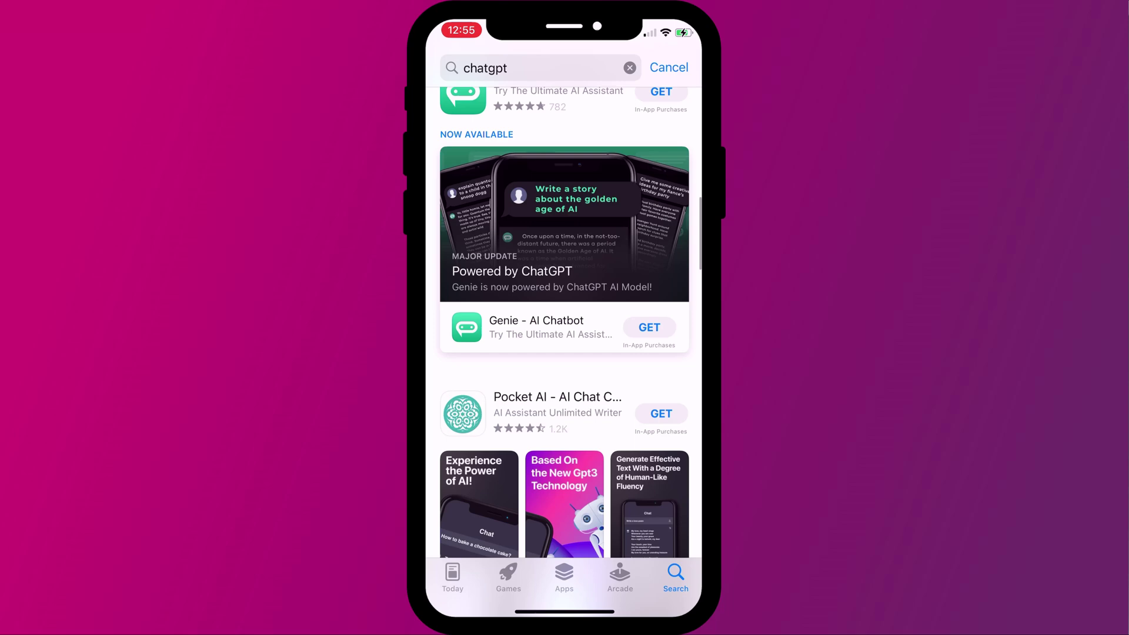
pyautogui.scroll(-5, 564, 347)
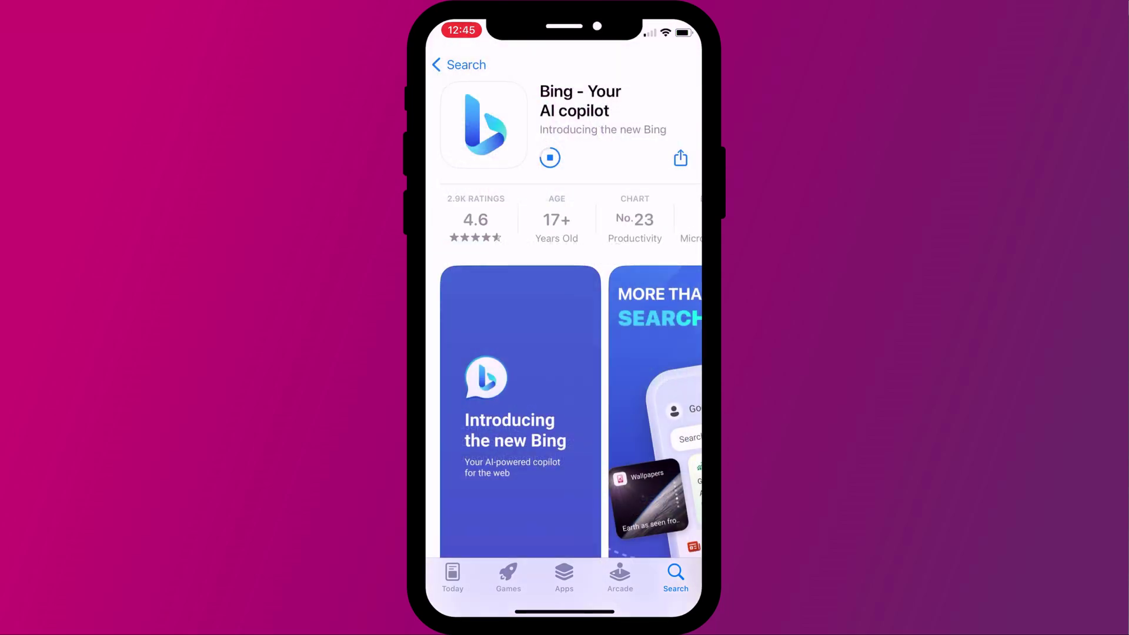
pyautogui.click(566, 157)
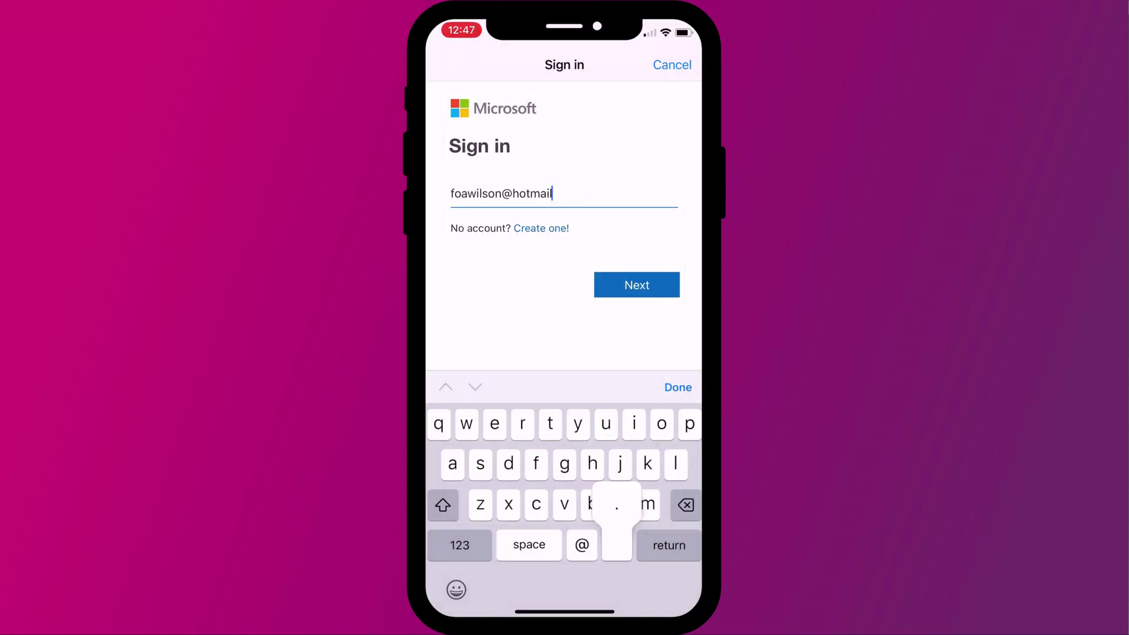
# - Finish entering the Microsoft account e-mail ending in .com and submit it to sign in to Bing
pyautogui.write('.co')
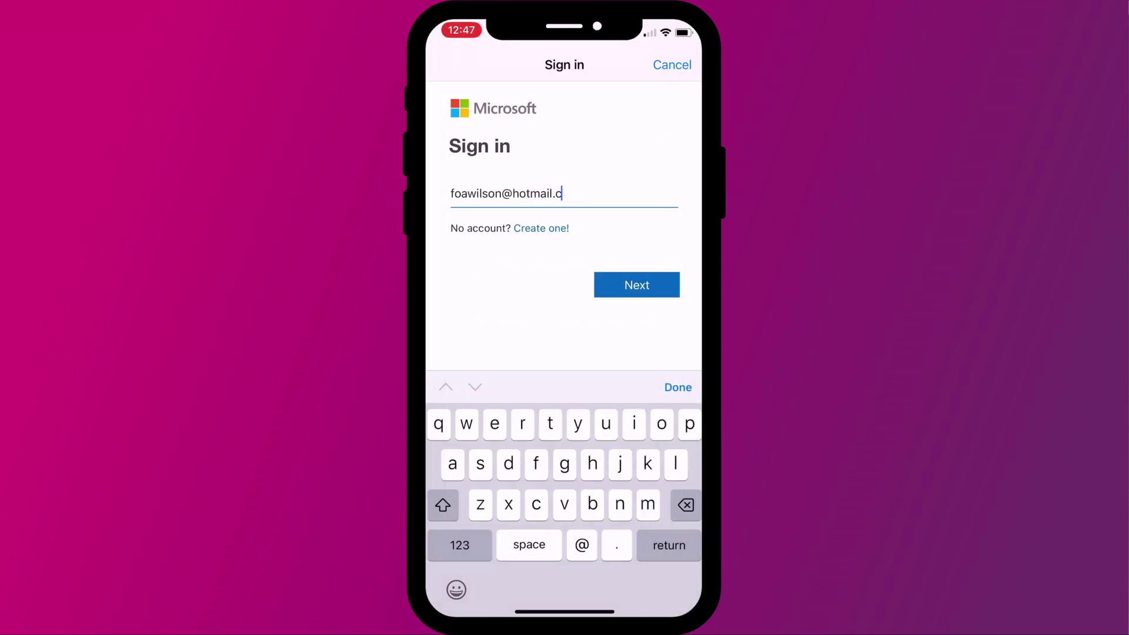
pyautogui.write('m')
pyautogui.press('Return')
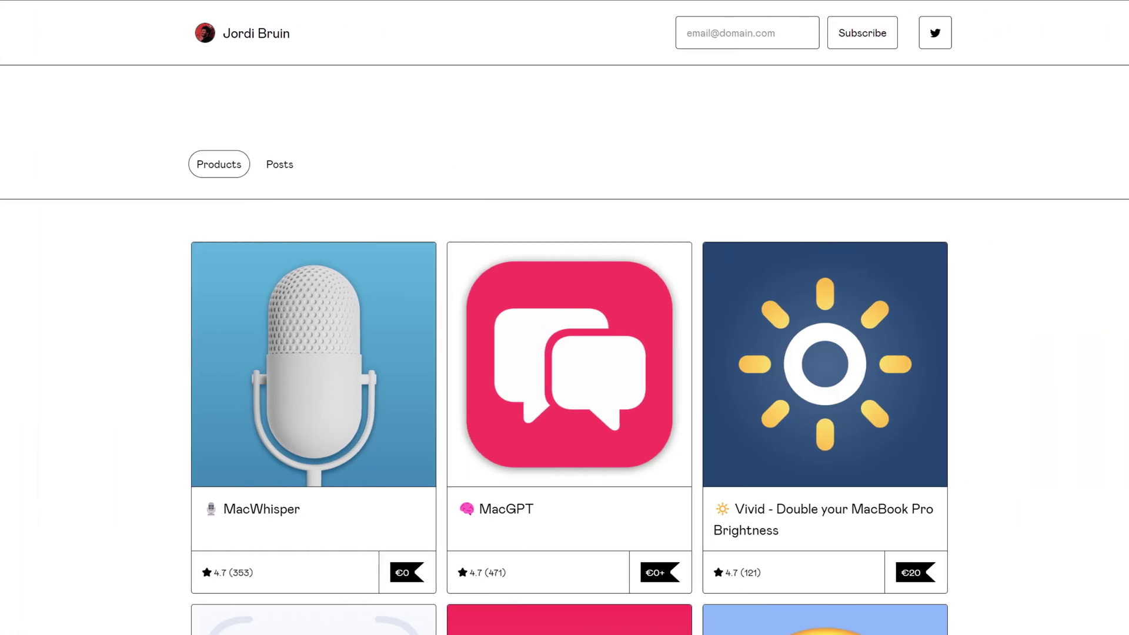
# - Scroll the Gumroad creator page down to Scusi, Pippo, FluTooth, Forehead, Speedy and Text Assistant
pyautogui.scroll(-6, 565, 353)
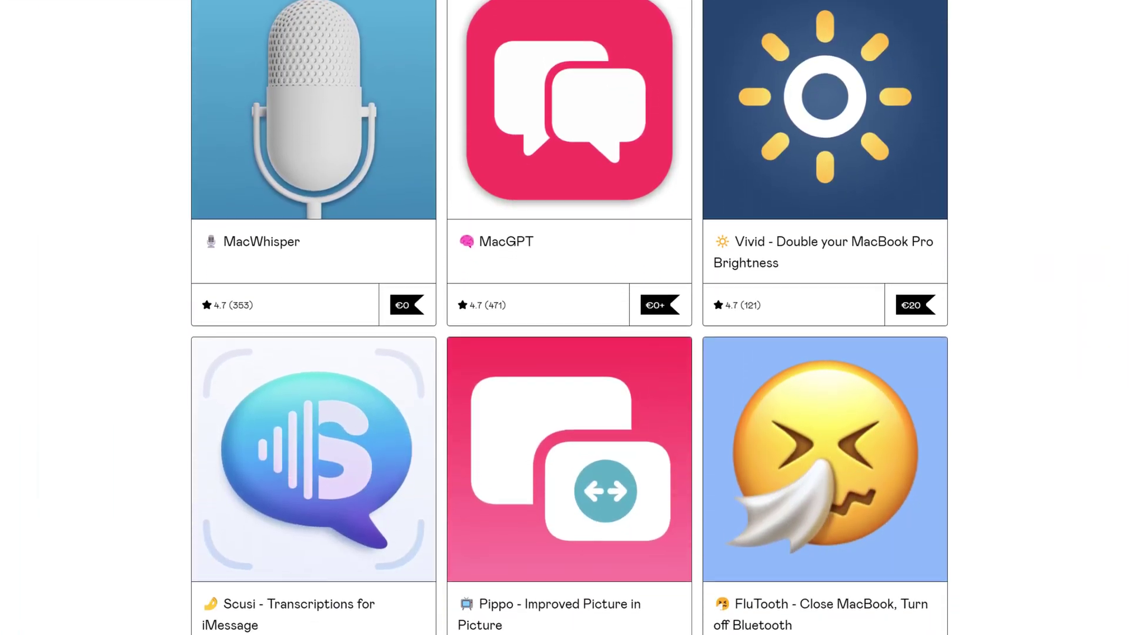
pyautogui.scroll(-5, 564, 353)
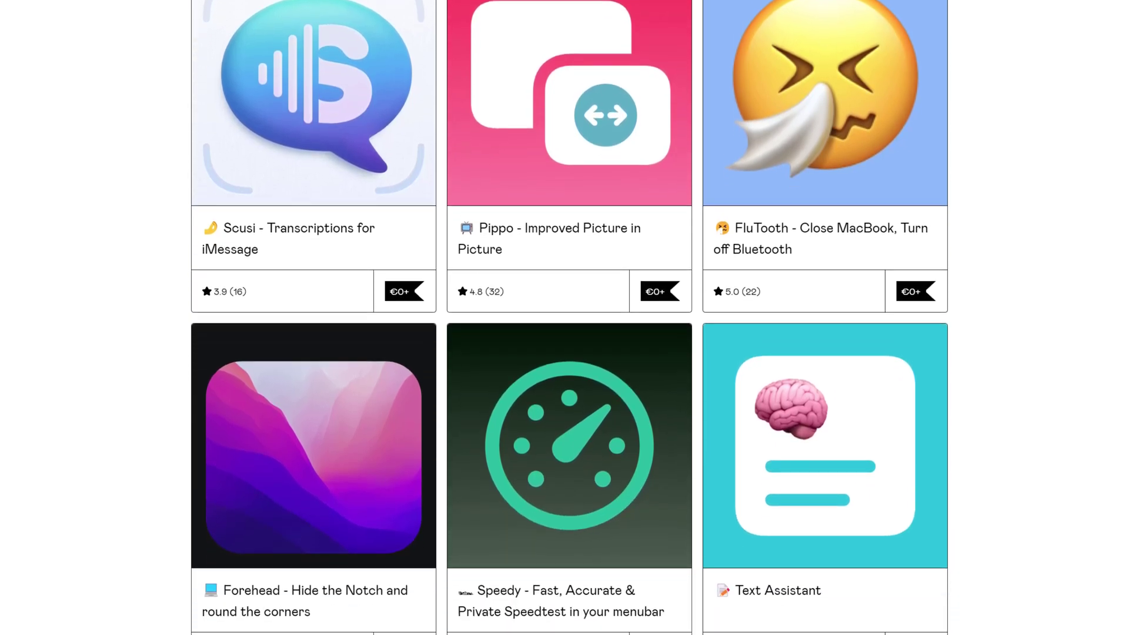